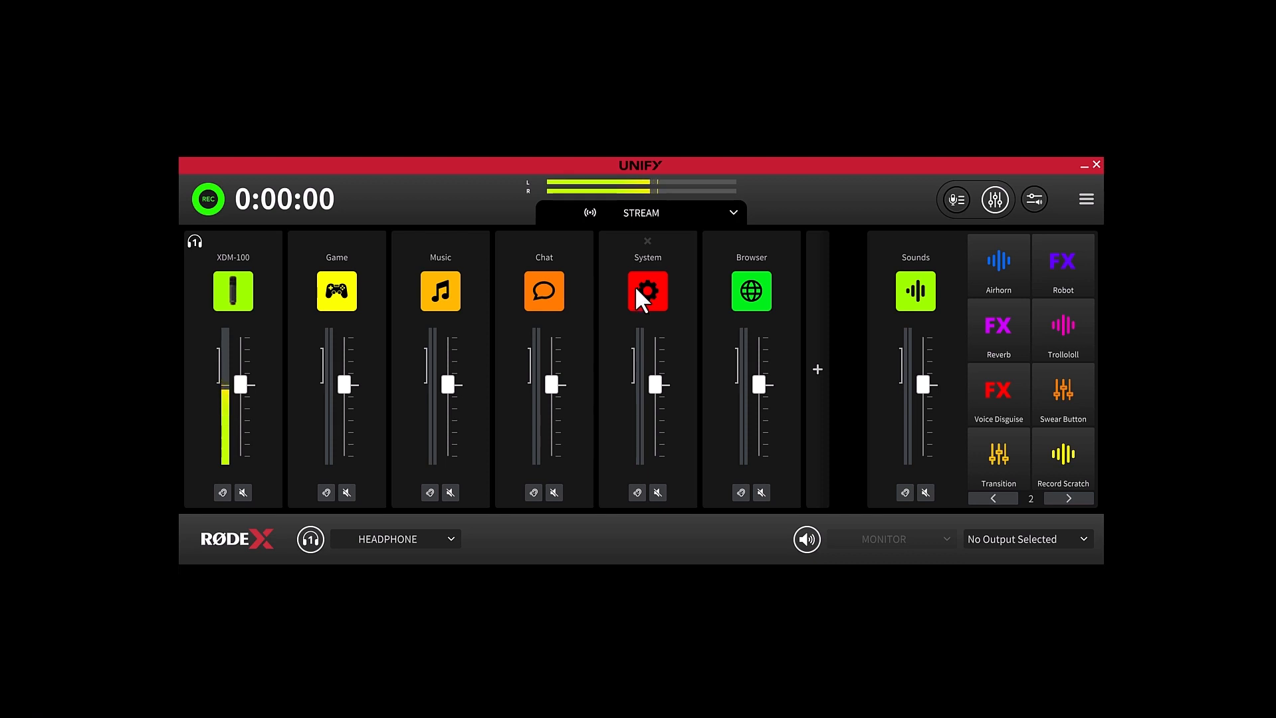
Set the recording preference to Multi-channel and close the preferences
click(1087, 198)
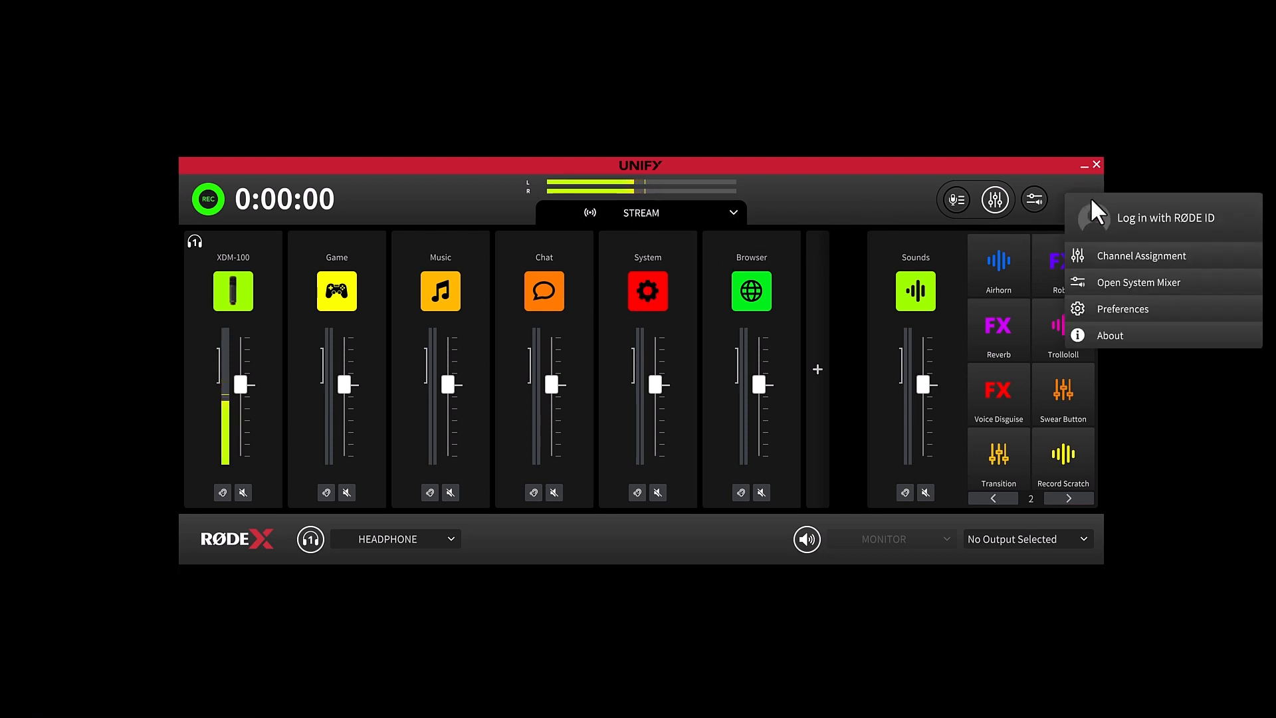
click(1107, 313)
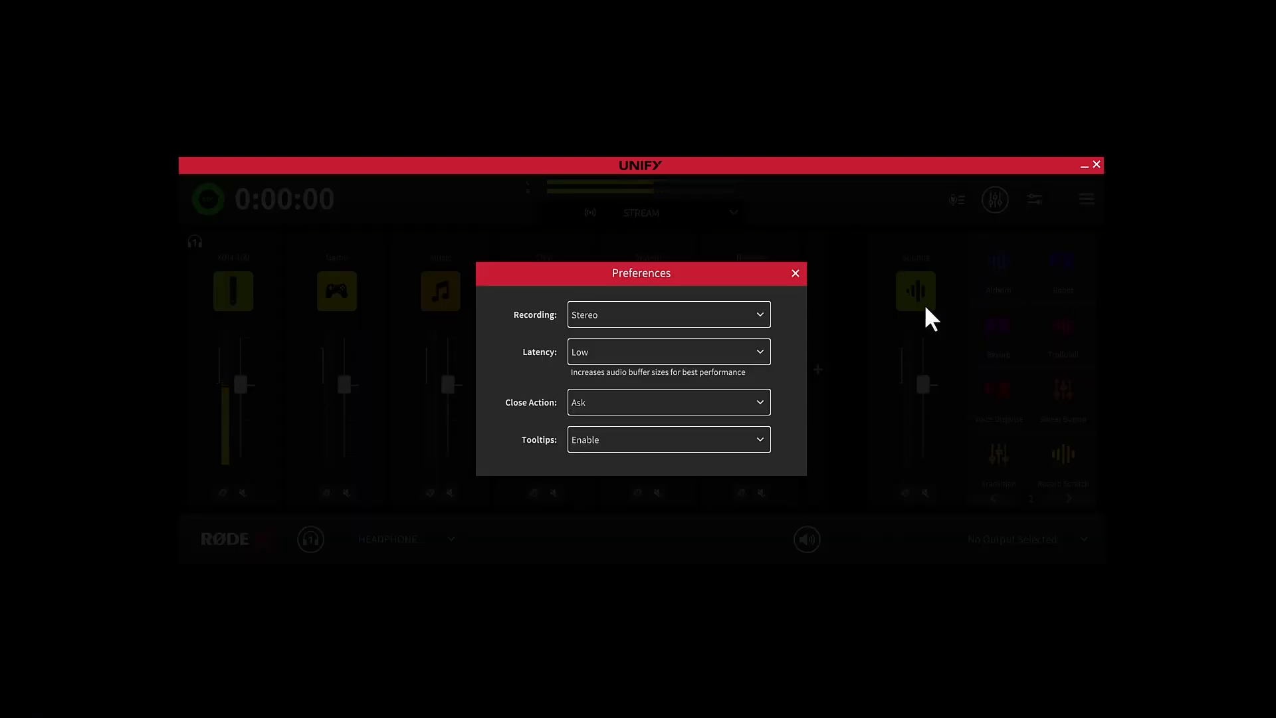
click(721, 315)
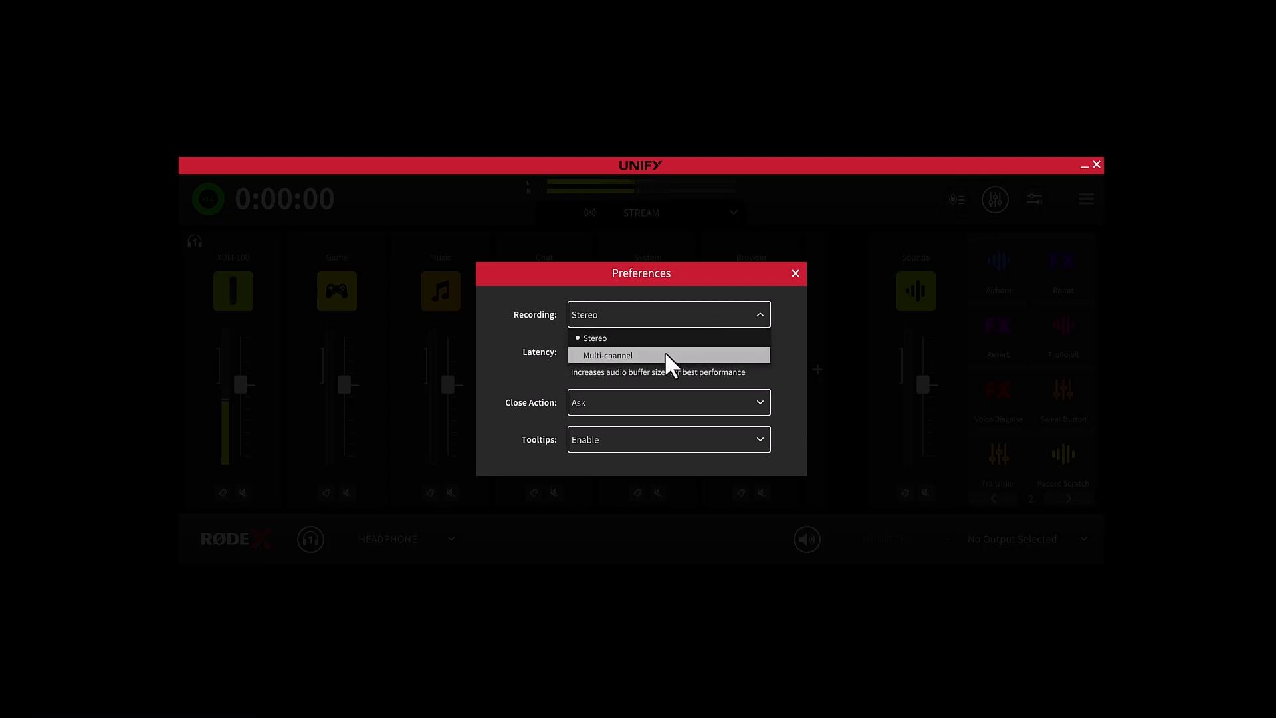
click(665, 355)
click(794, 272)
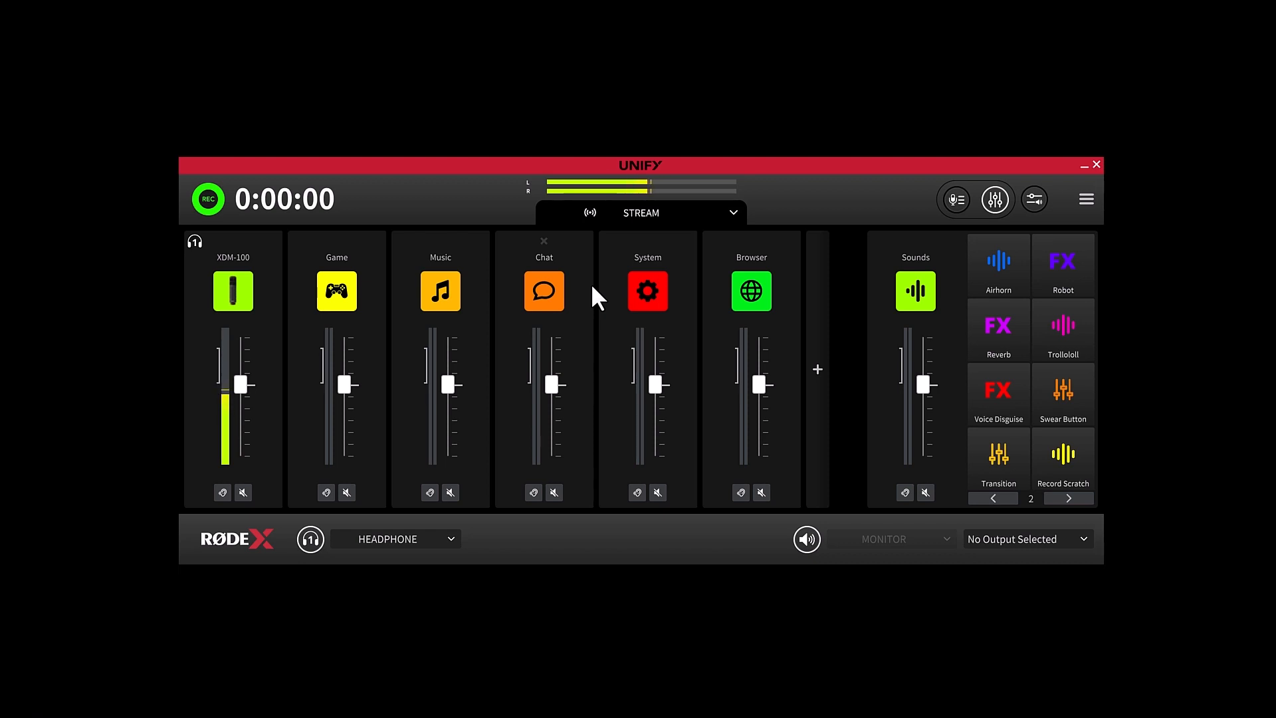
Display the Recording submix in the mixer and route the Recording mix to the headphone output
click(697, 214)
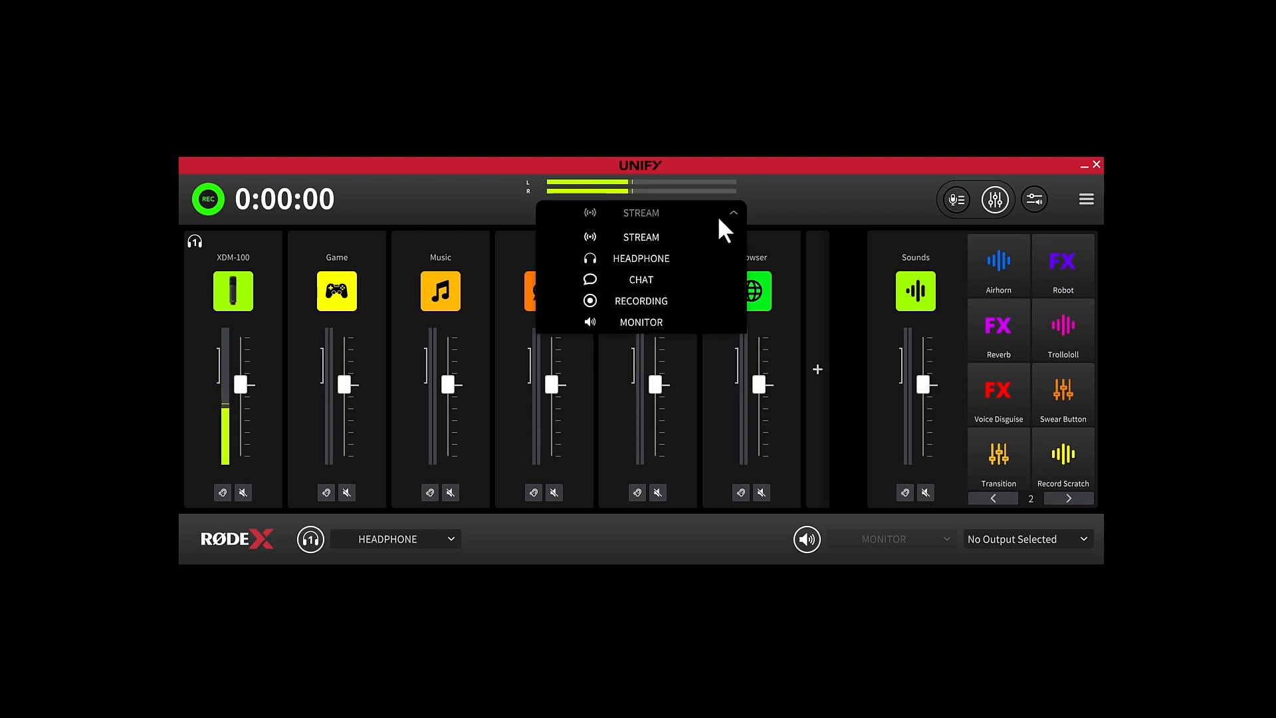
click(666, 301)
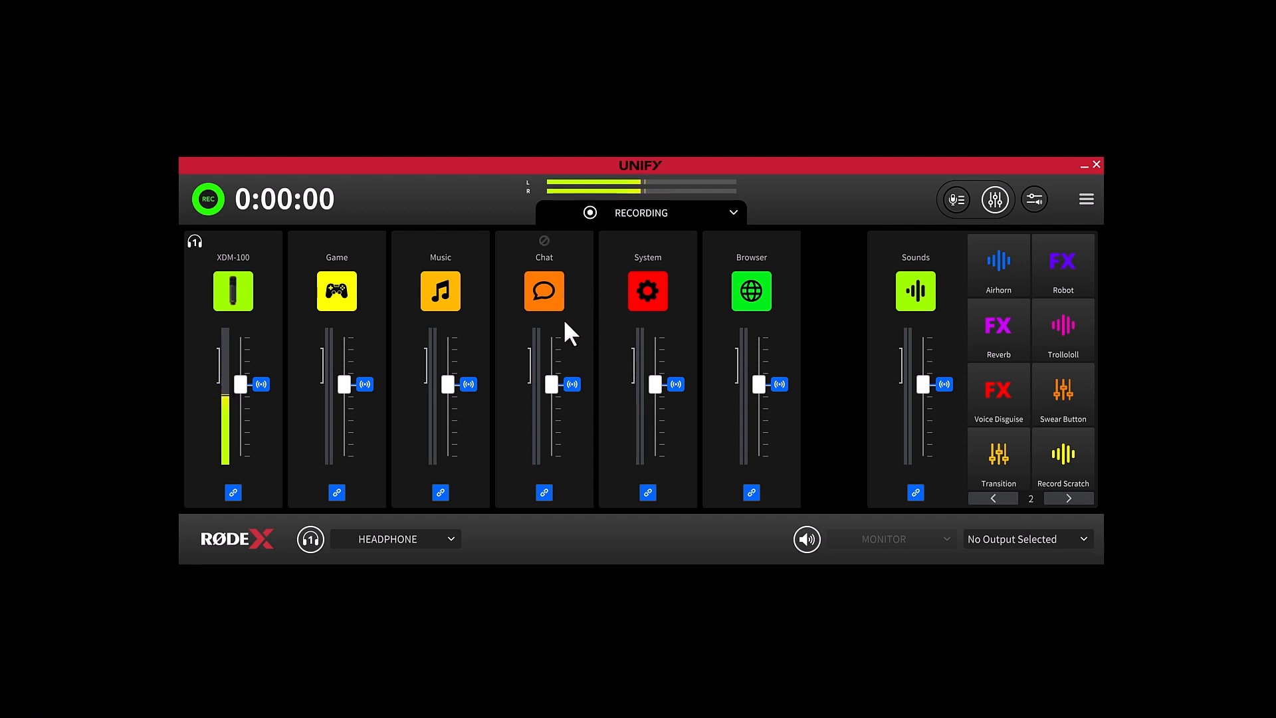
click(424, 536)
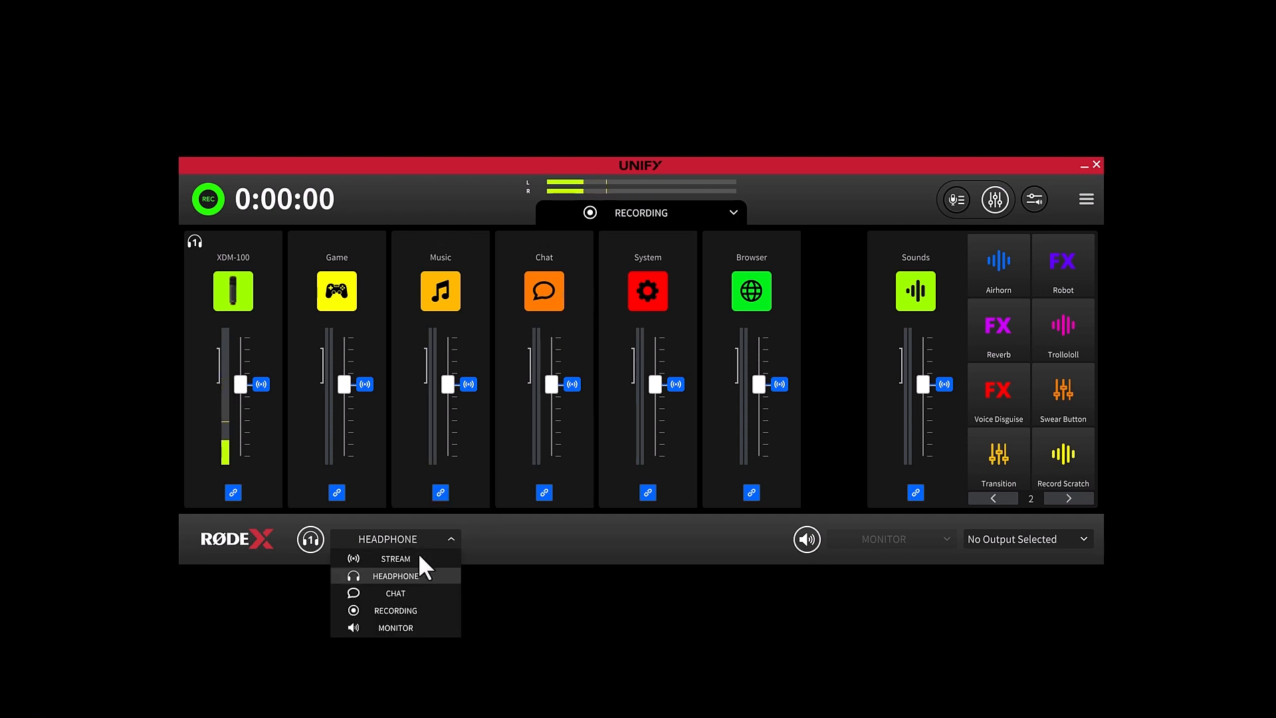
click(411, 612)
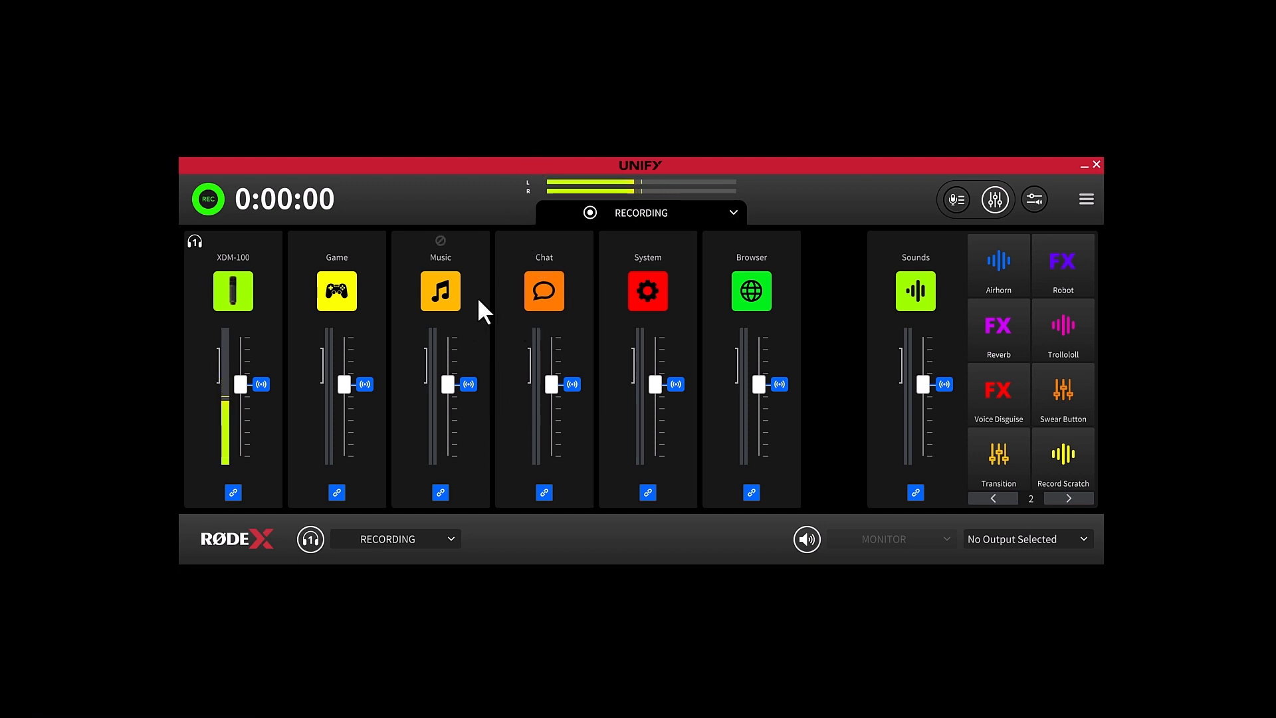
Exclude the Chat, System, Browser, Sounds, Music and XDM-100 channels from the Recording mix
click(544, 243)
click(648, 240)
click(751, 241)
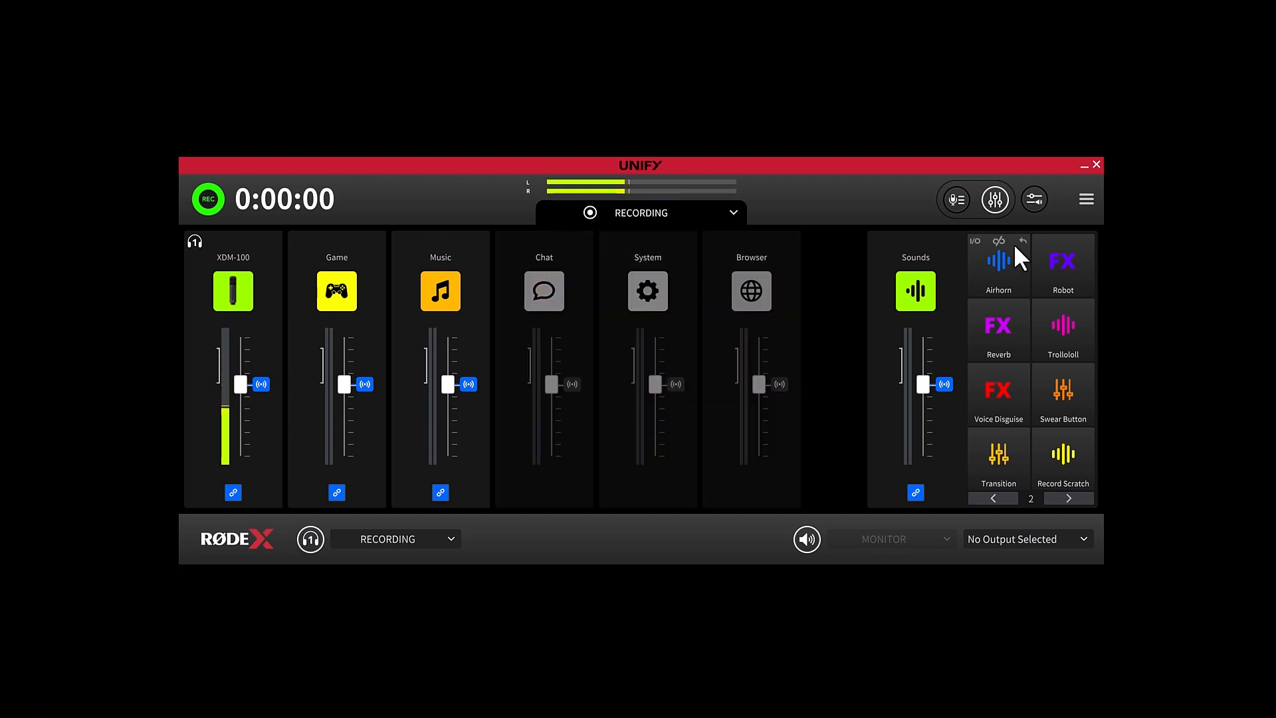
click(915, 240)
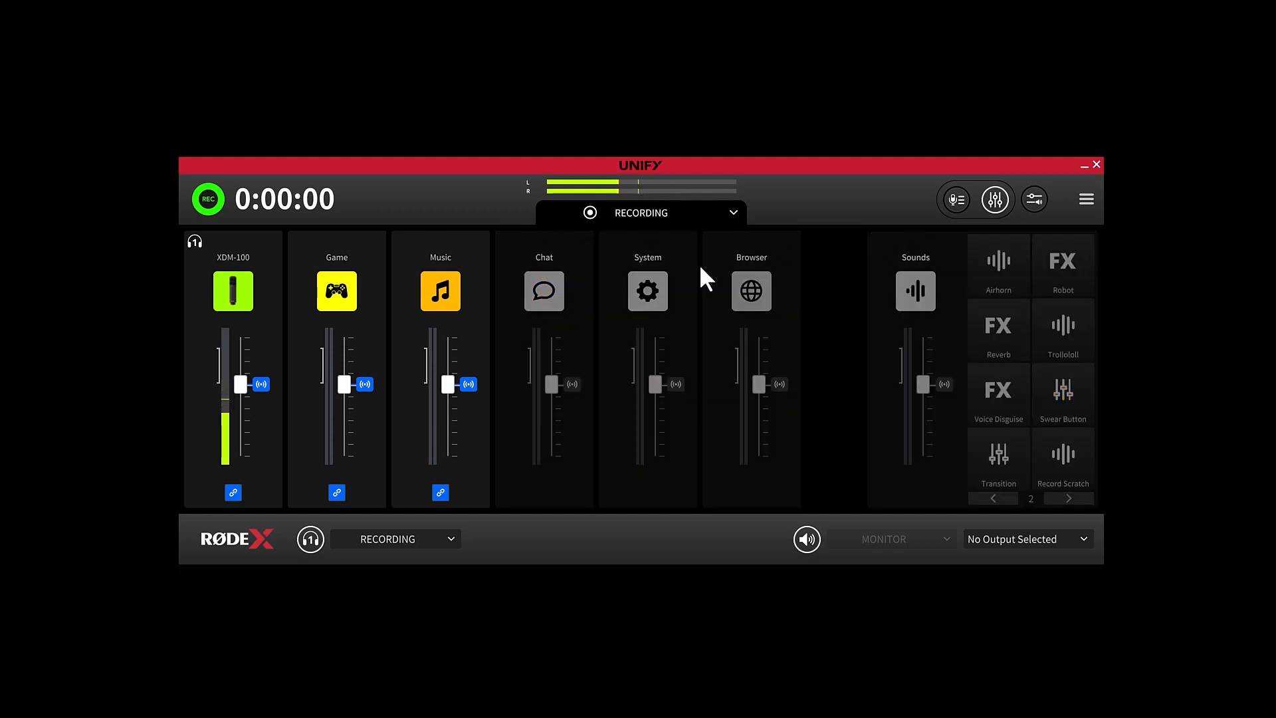
click(438, 238)
click(233, 241)
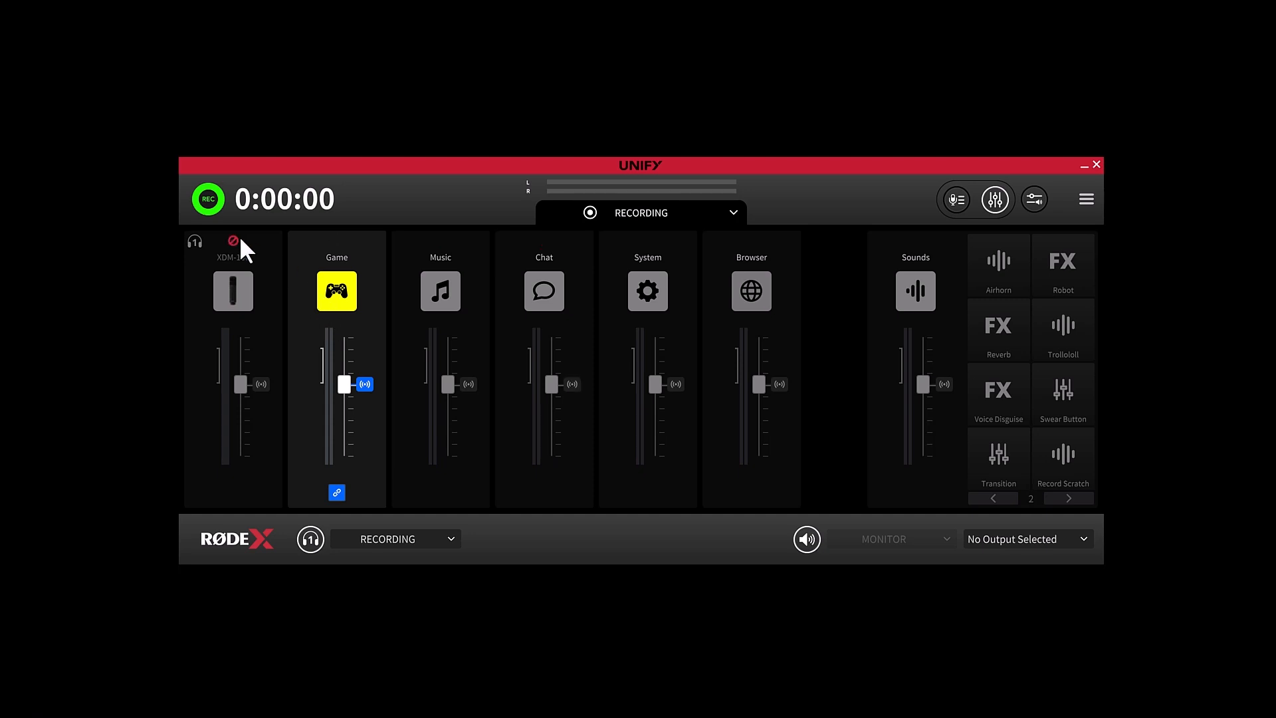
Re-enable the XDM-100, Music, Chat and System channels in the Recording mix
click(233, 241)
click(440, 240)
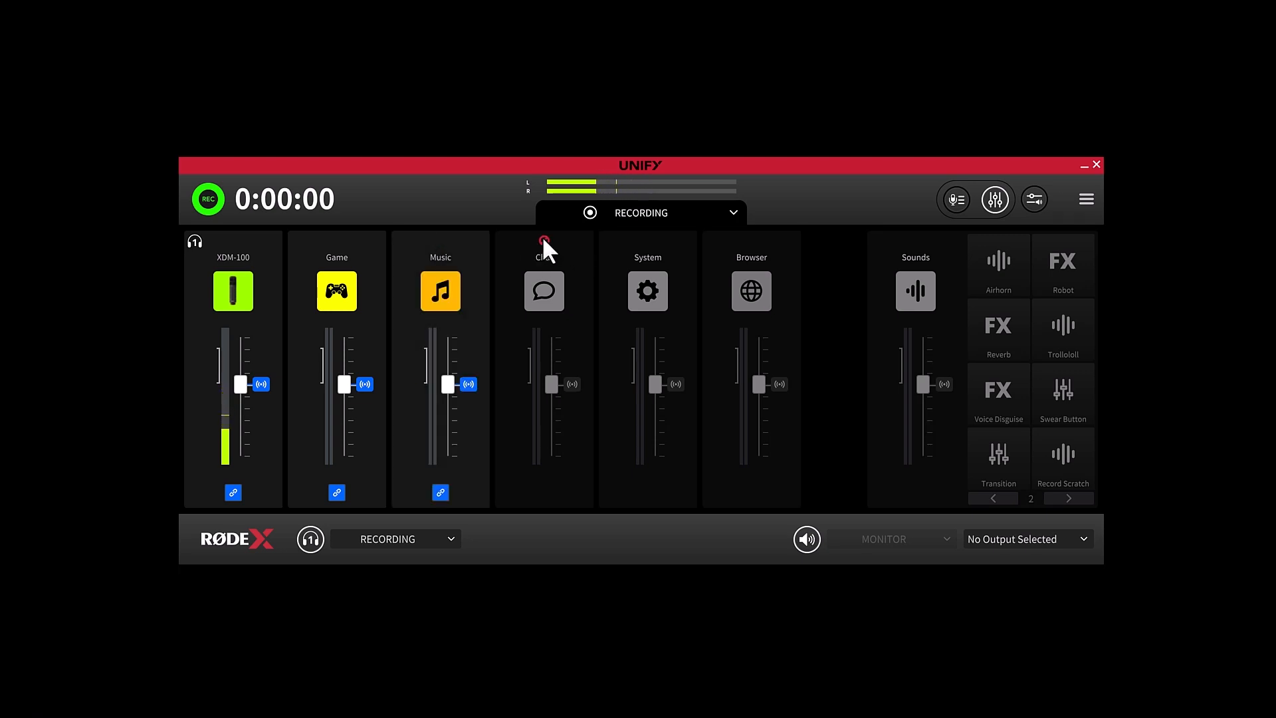
click(544, 241)
click(647, 240)
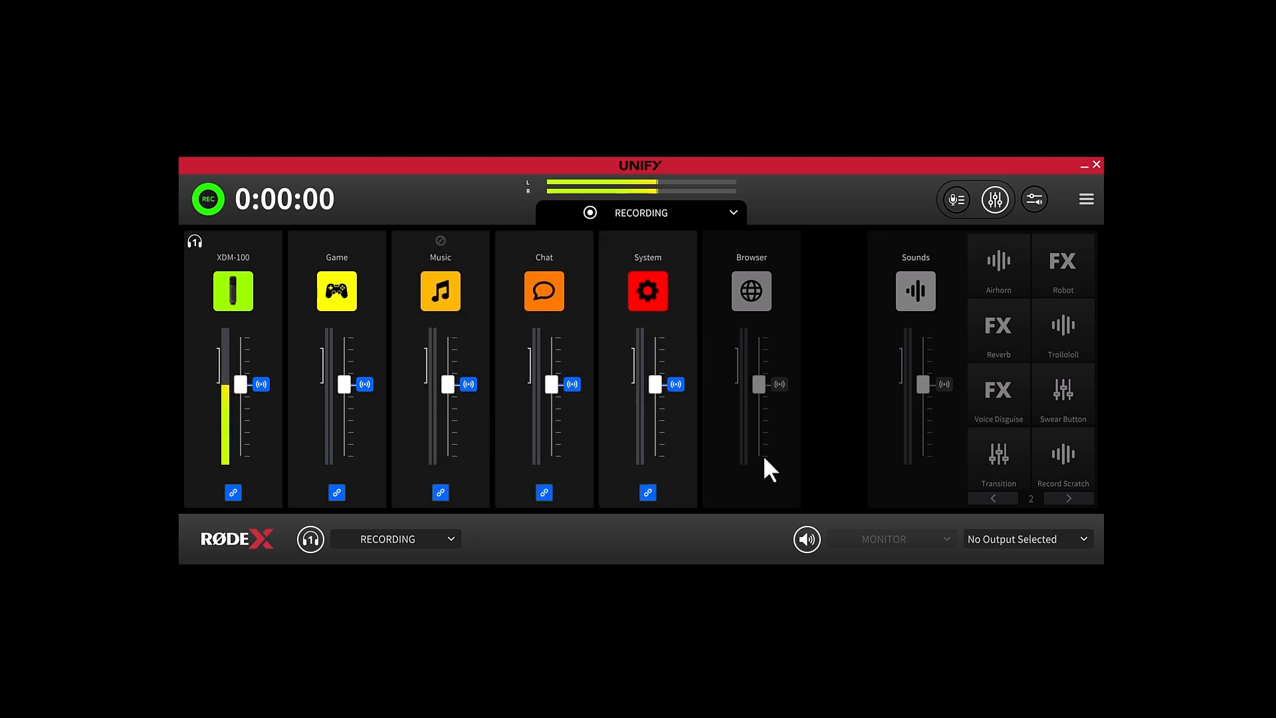
Lower the Music, XDM-100 and Chat faders and raise the System fader slightly in the Recording mix
drag(450, 383, 295, 417)
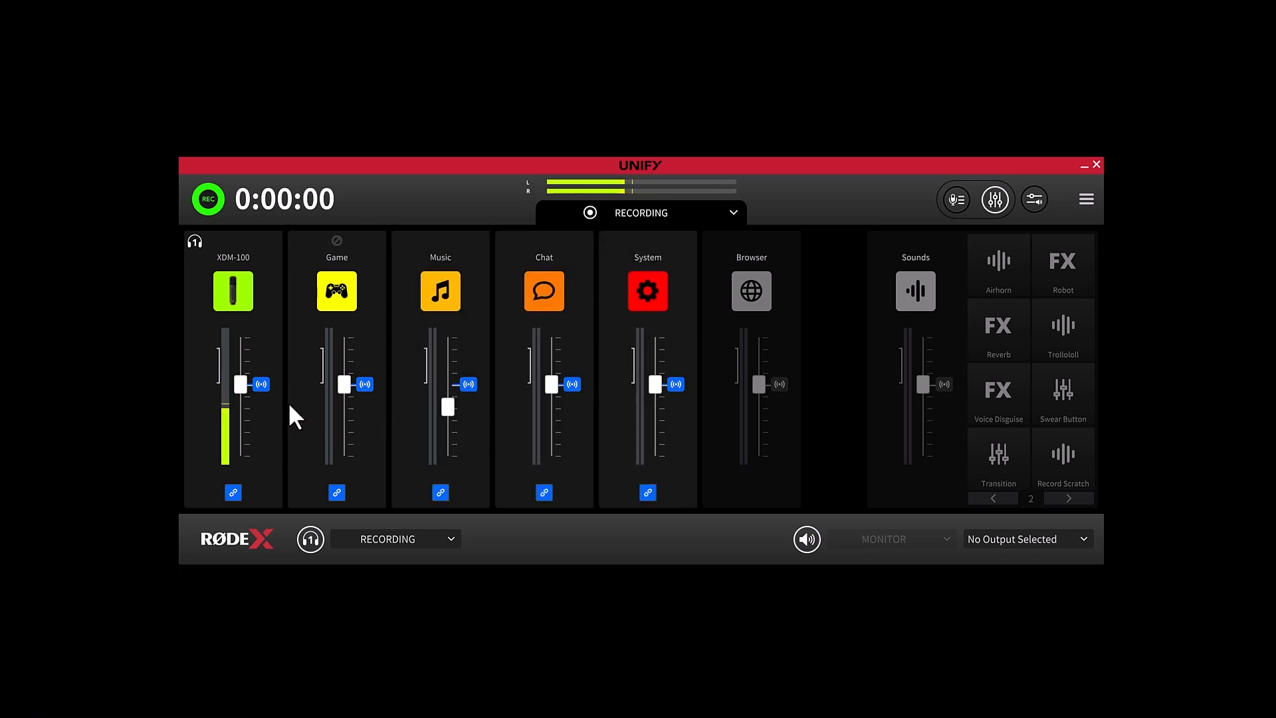
drag(238, 383, 239, 427)
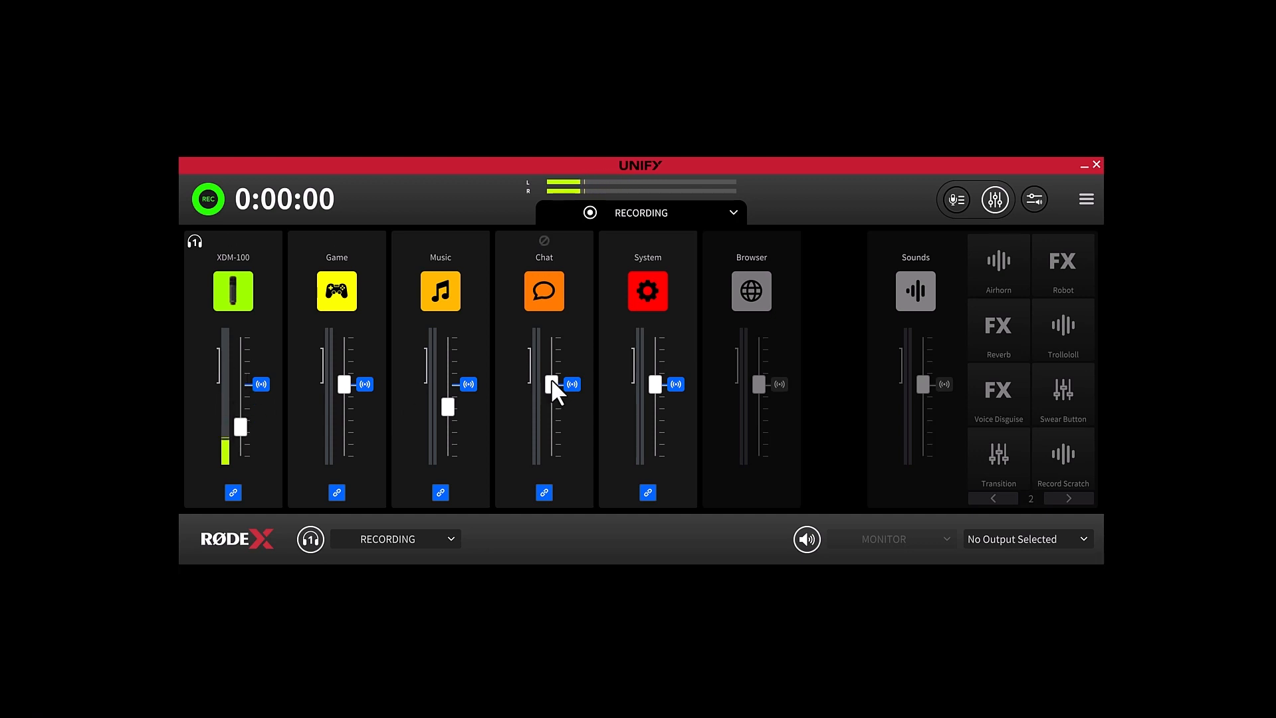
drag(552, 384, 552, 399)
drag(655, 384, 655, 365)
Record a session of about 31 seconds and stop the recording
click(202, 195)
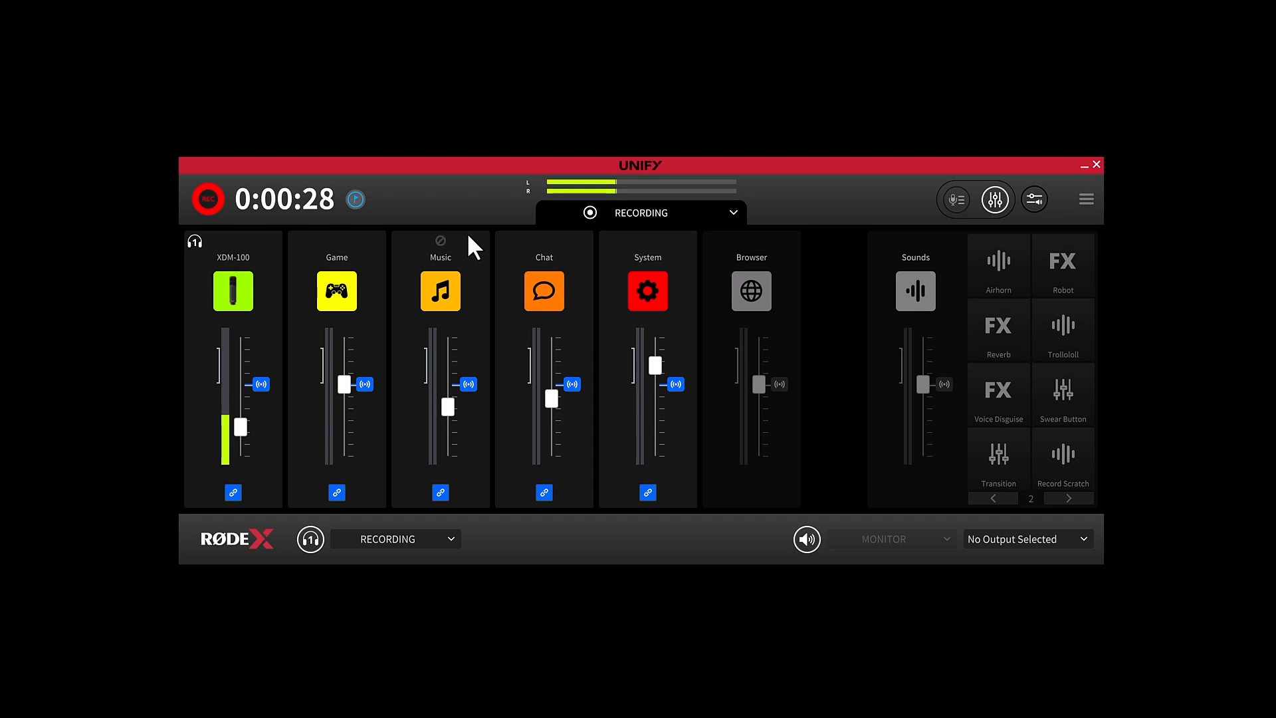
click(208, 199)
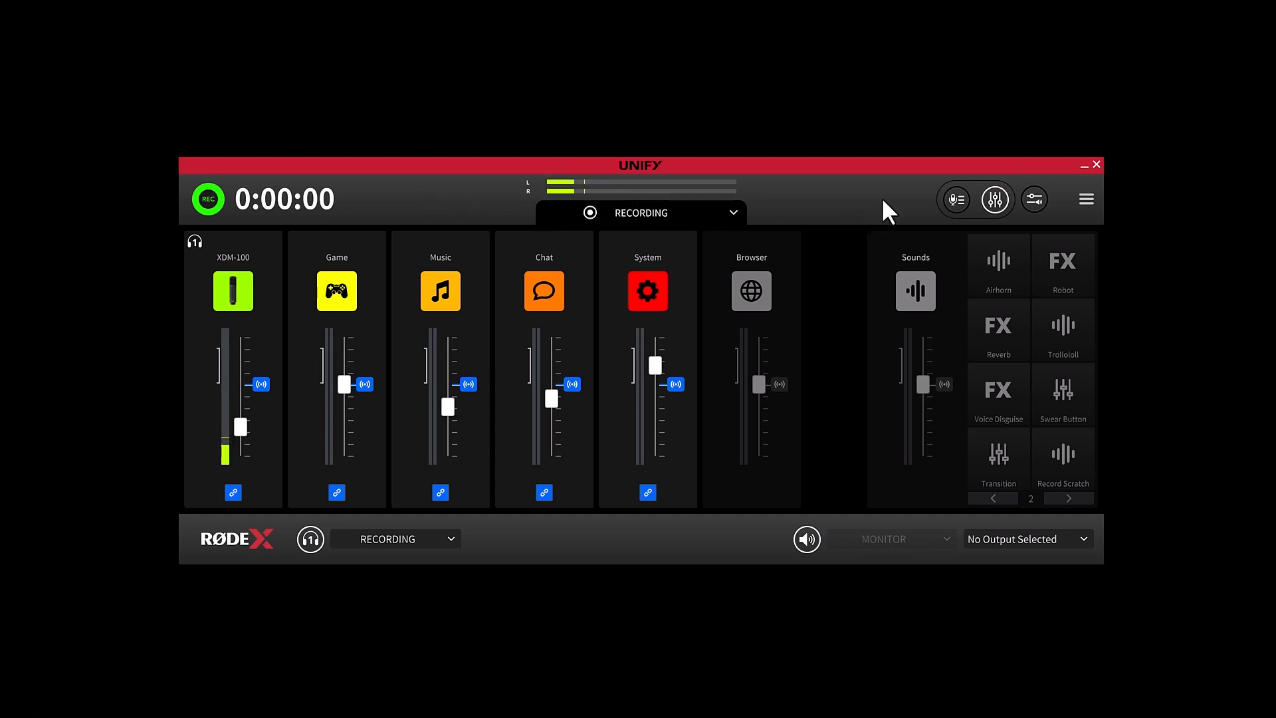
Select Recording 8 in the recordings list and export it to the Documents folder
click(955, 199)
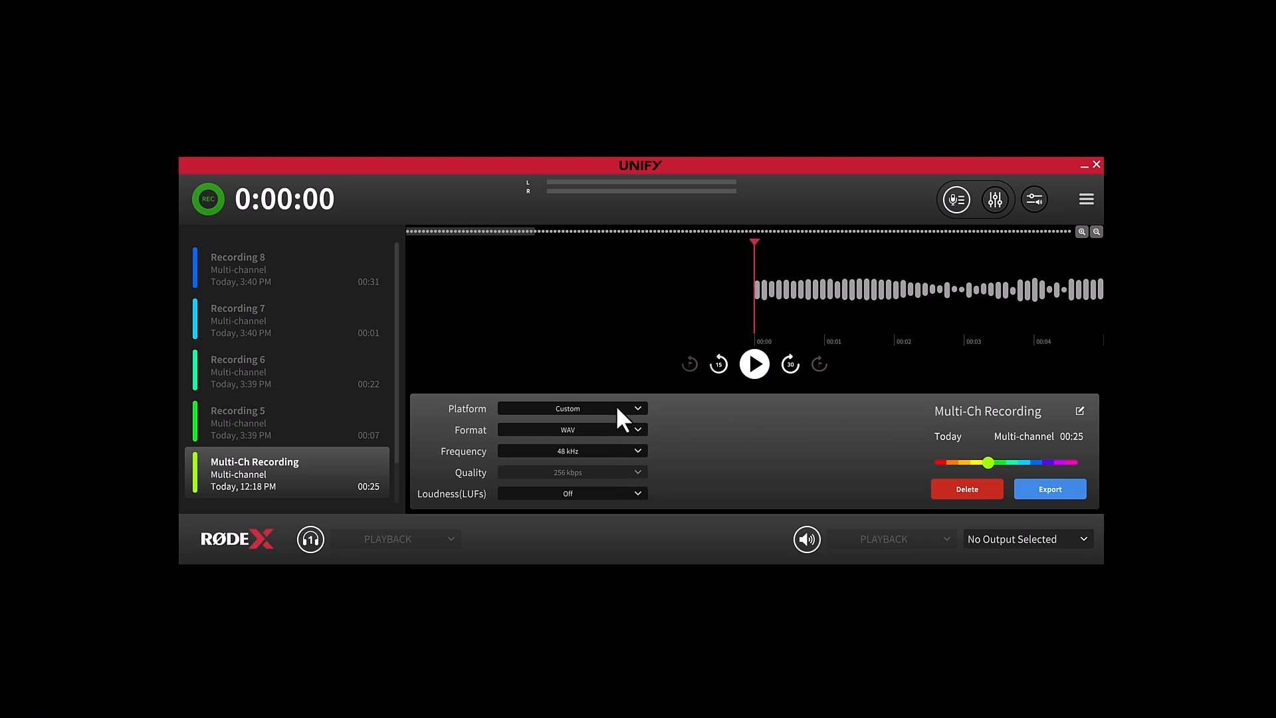
click(254, 266)
click(1037, 489)
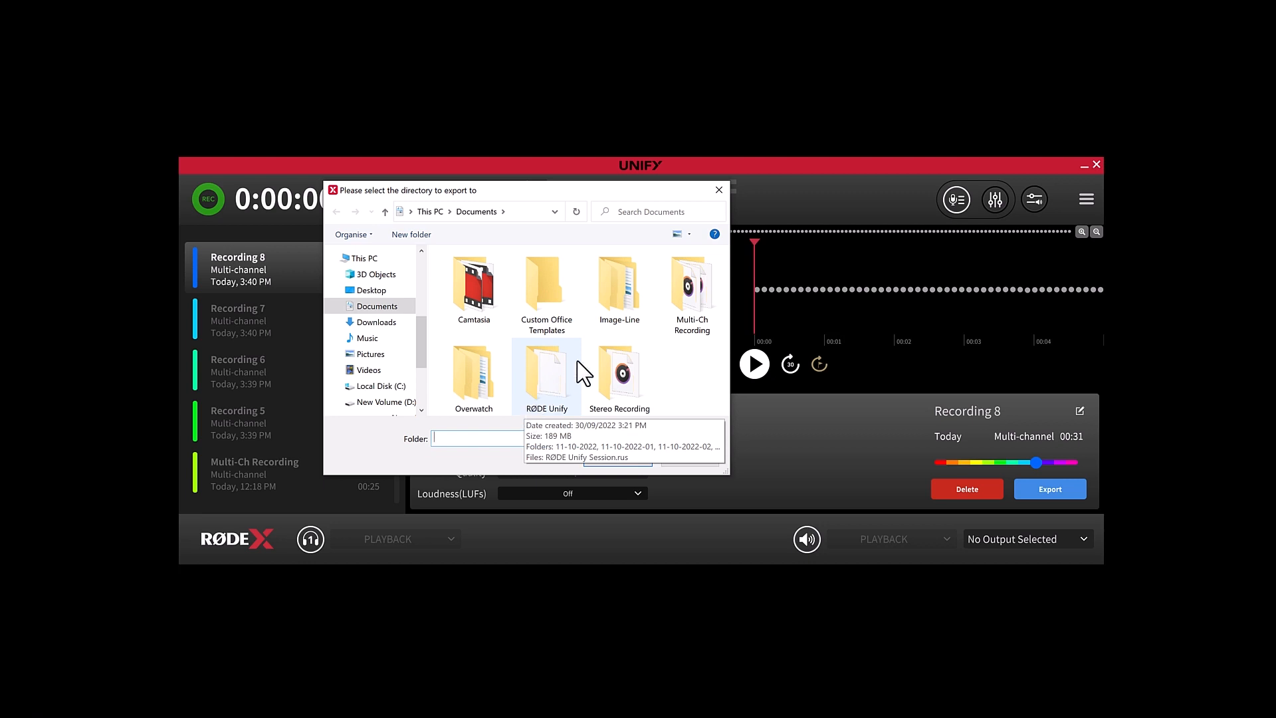
click(628, 457)
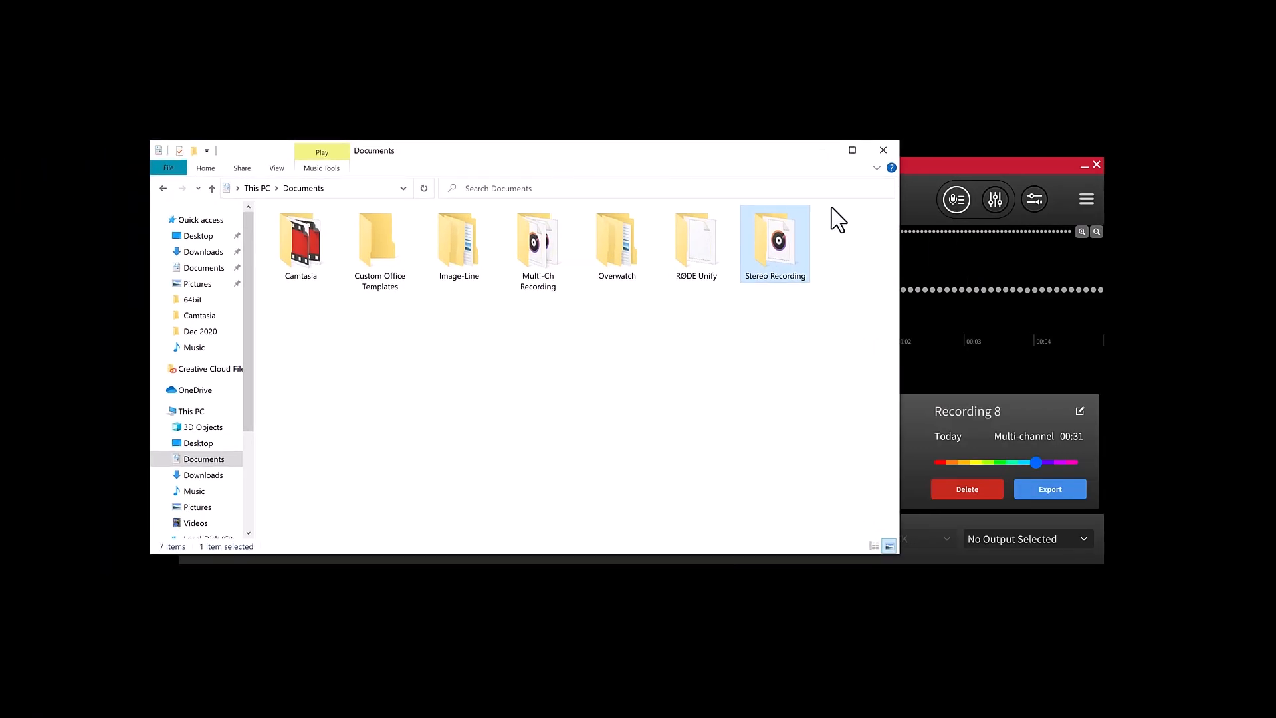
Examine the exported audio files in the Stereo Recording and Multi-Ch Recording folders, and dismiss the file browser
double_click(753, 239)
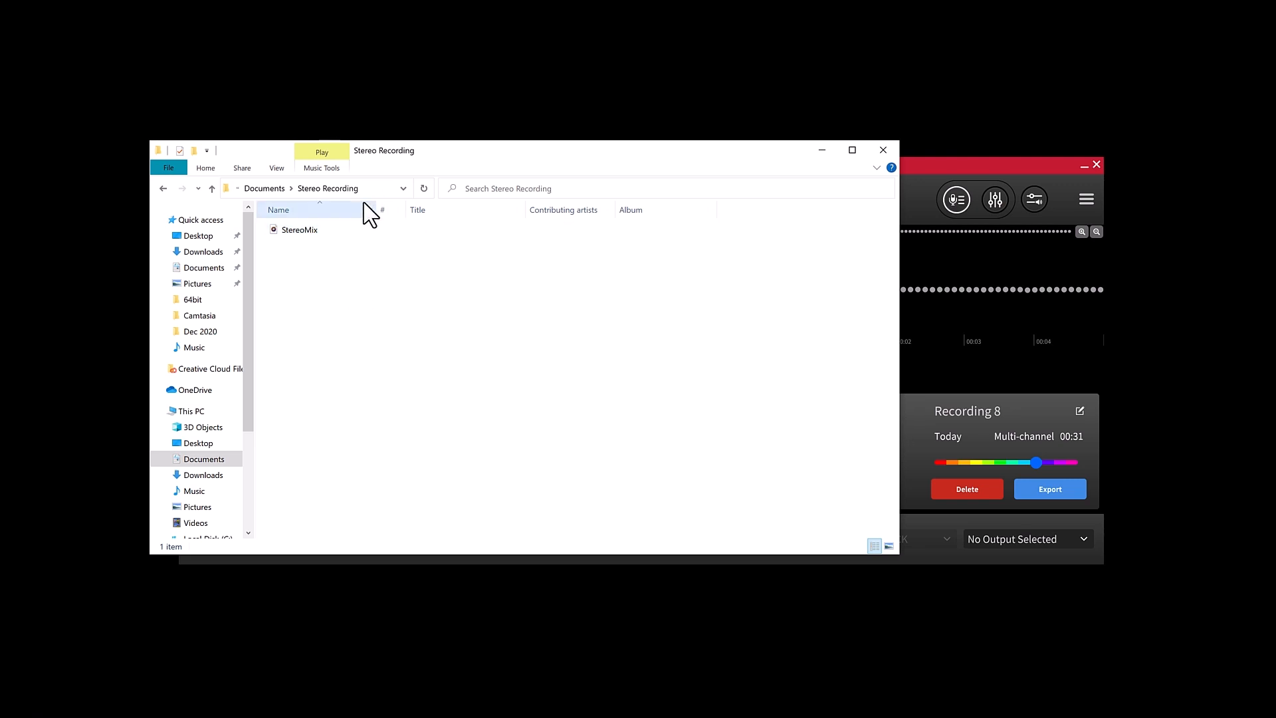
click(266, 188)
double_click(510, 263)
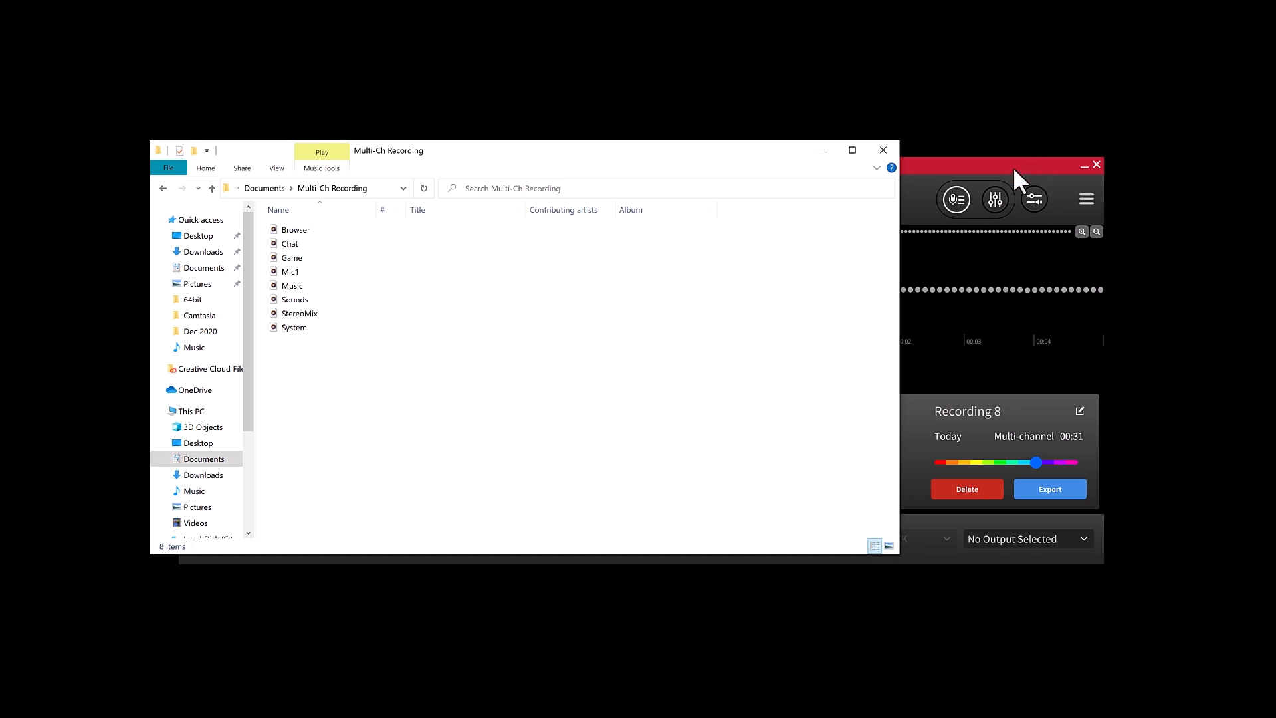
click(829, 157)
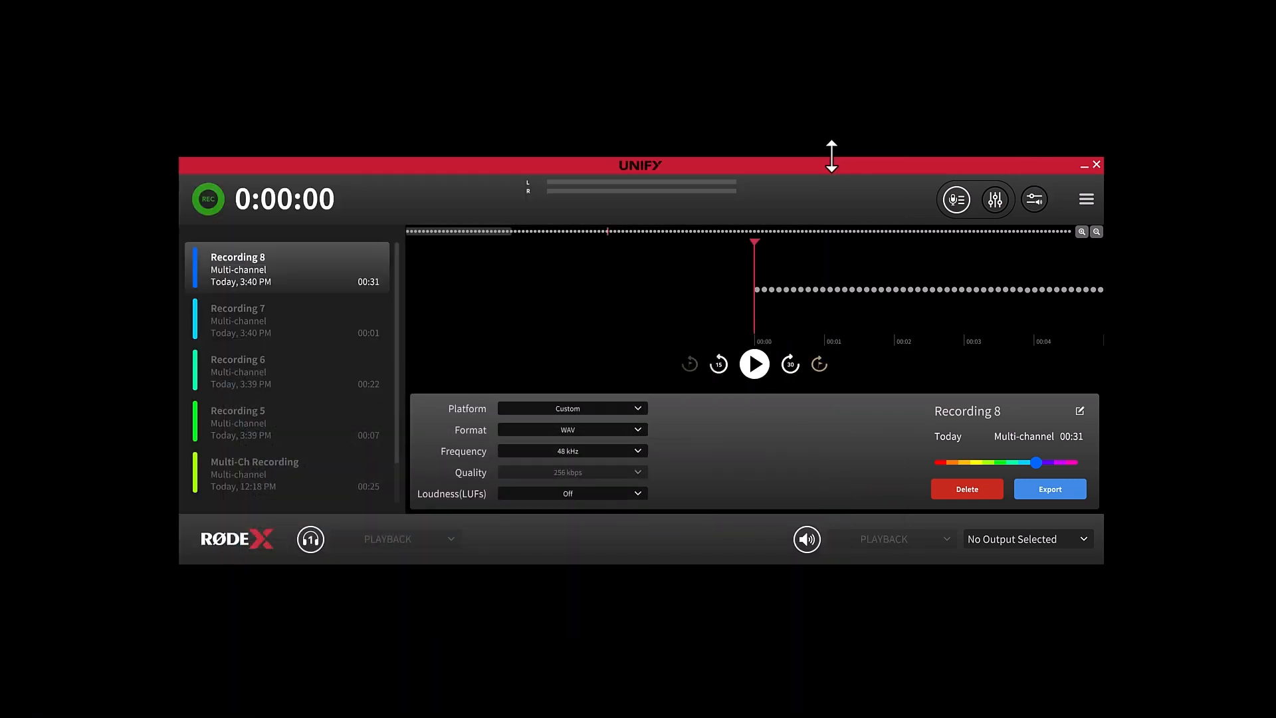